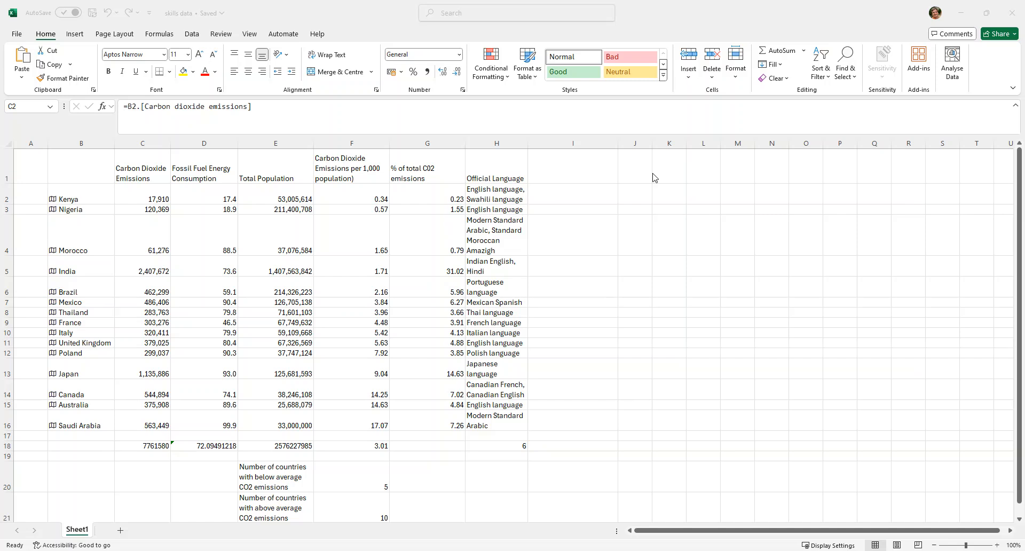
Add the Agricultural land (%) data field for all the countries from Kenya to Saudi Arabia in B2:B16.
{"action": "left_click", "coordinate": [81, 192]}
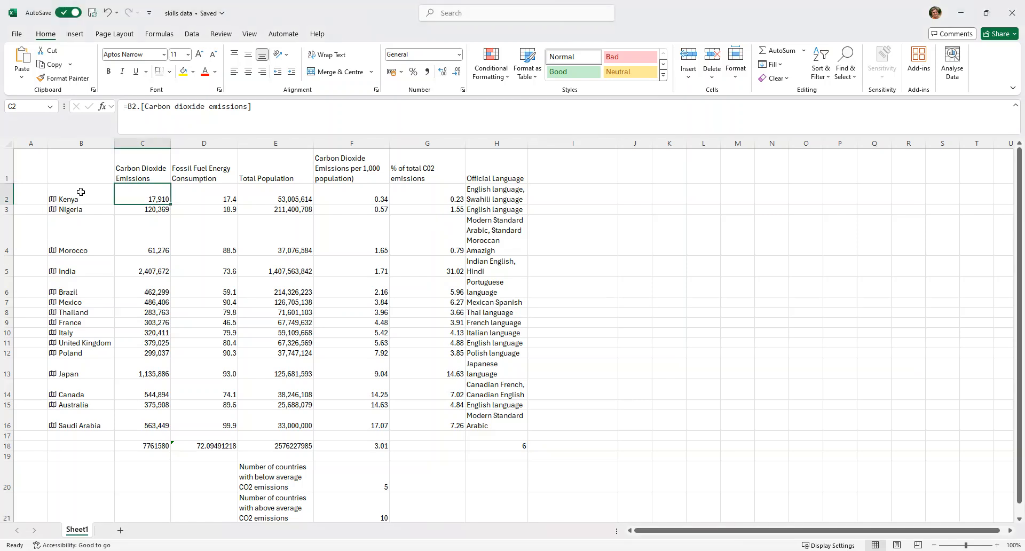
{"action": "left_click_drag", "start_coordinate": [81, 193], "coordinate": [62, 418]}
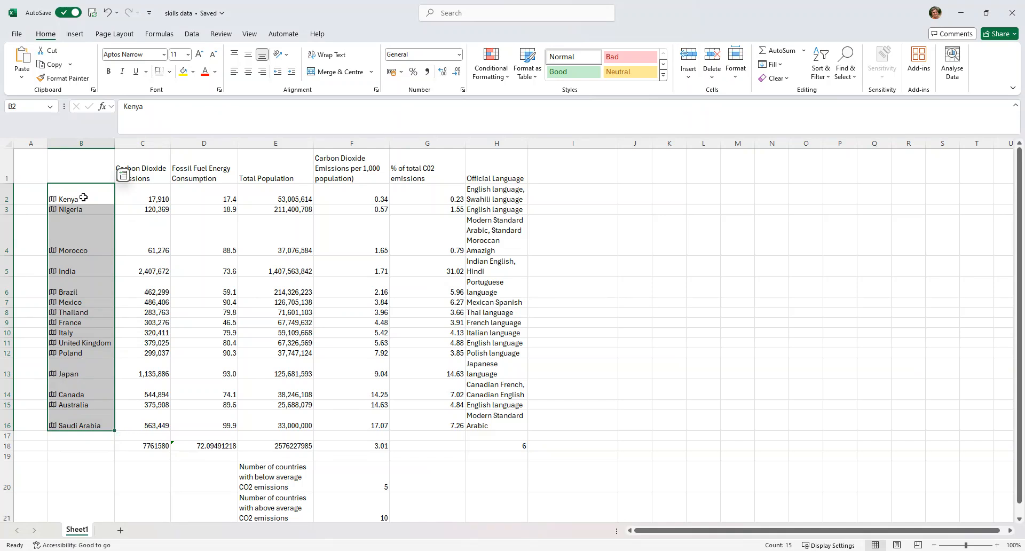
{"action": "left_click", "coordinate": [123, 175]}
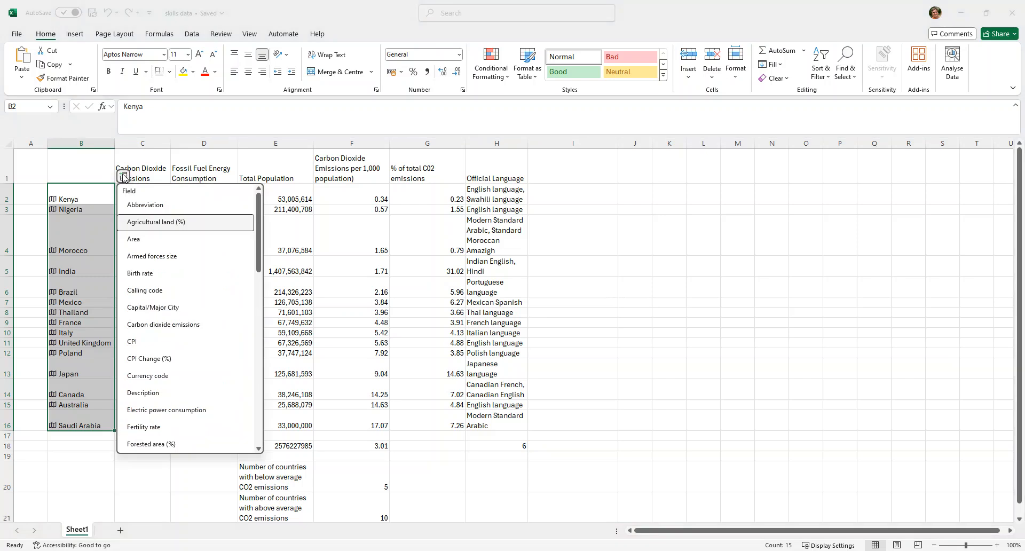
{"action": "left_click", "coordinate": [200, 223]}
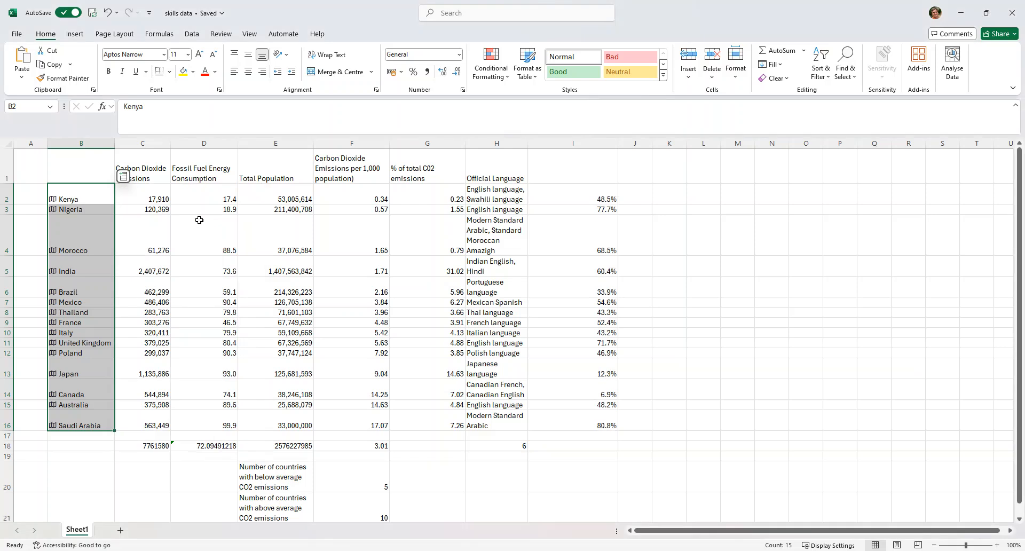
Add the Forested area (%) data field for the same selected countries.
{"action": "left_click", "coordinate": [124, 176]}
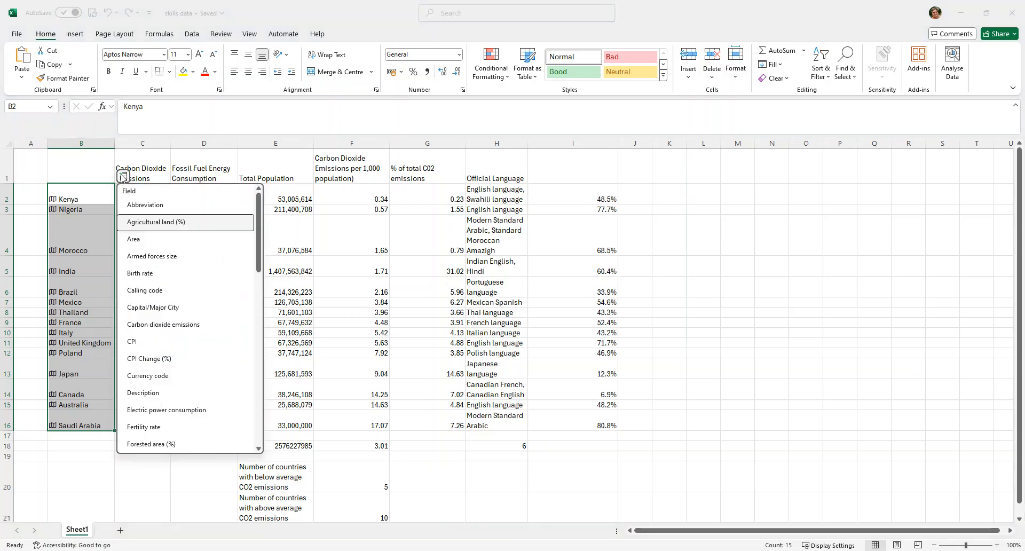
{"action": "scroll", "coordinate": [172, 308], "scroll_direction": "down", "scroll_amount": 5}
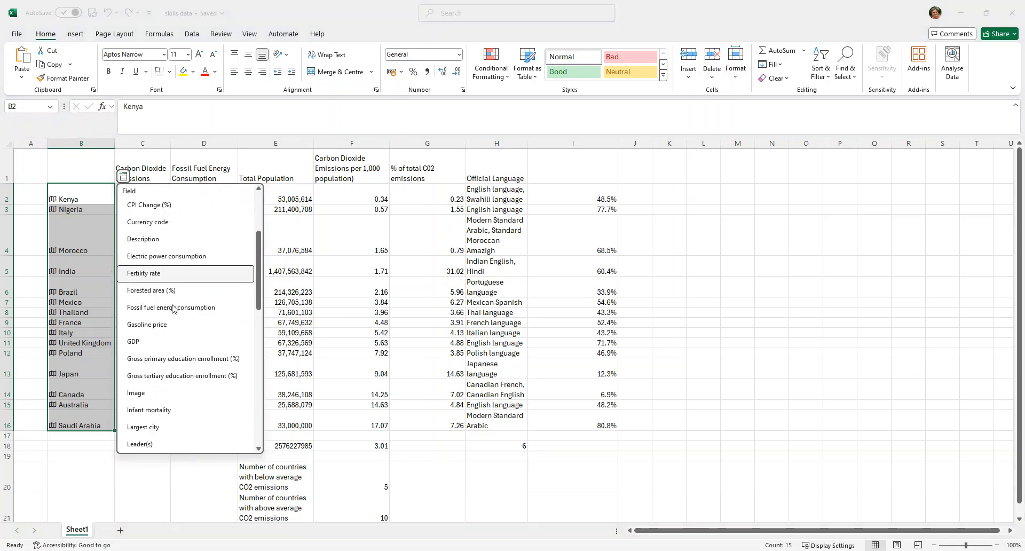
{"action": "scroll", "coordinate": [172, 308], "scroll_direction": "down", "scroll_amount": 4}
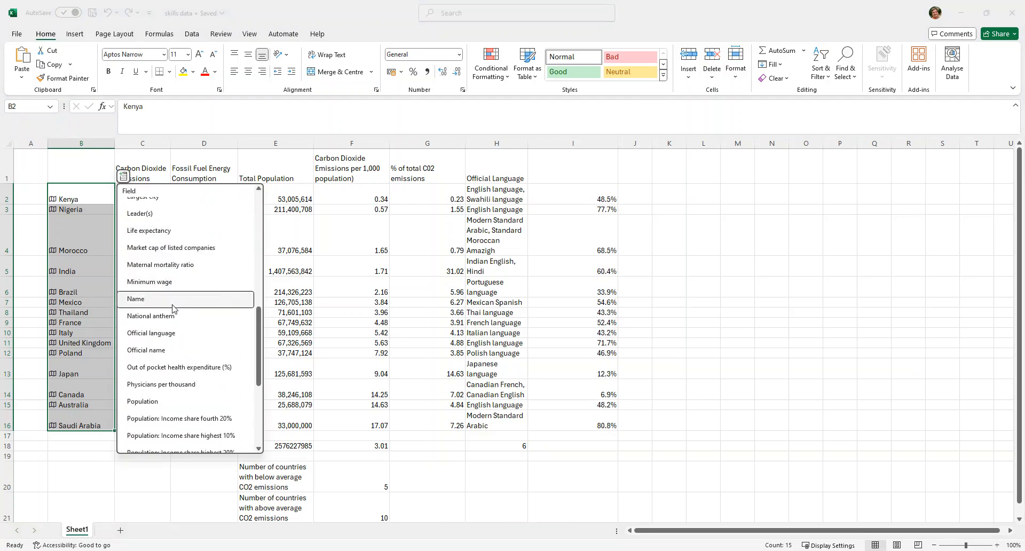
{"action": "scroll", "coordinate": [172, 308], "scroll_direction": "down", "scroll_amount": 3}
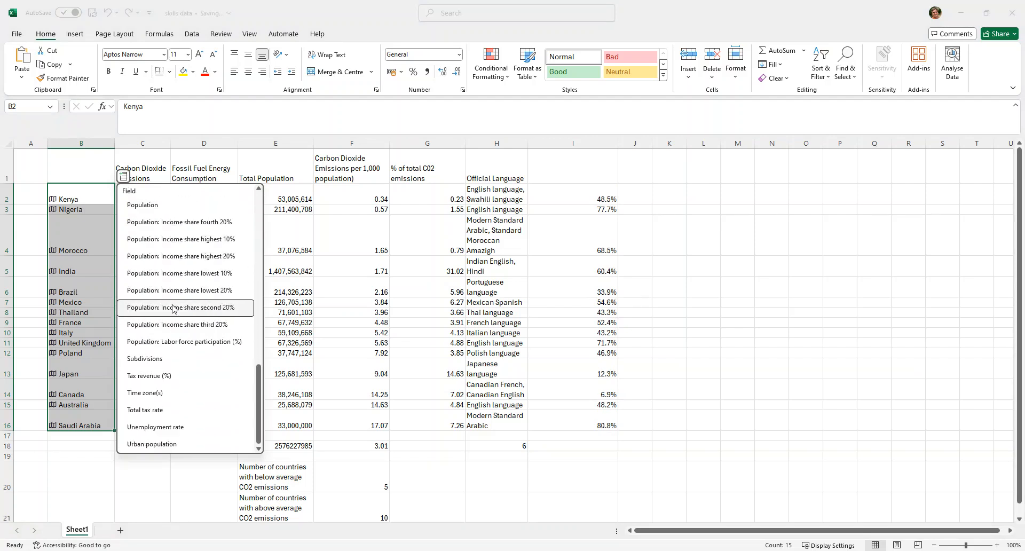
{"action": "scroll", "coordinate": [172, 308], "scroll_direction": "up", "scroll_amount": 3}
{"action": "scroll", "coordinate": [173, 308], "scroll_direction": "up", "scroll_amount": 8}
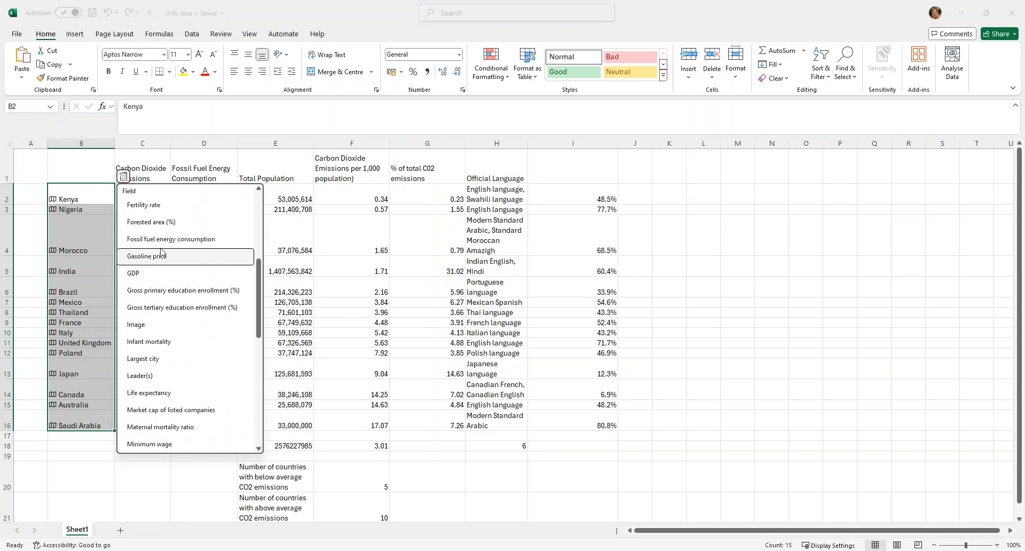
{"action": "left_click", "coordinate": [162, 227]}
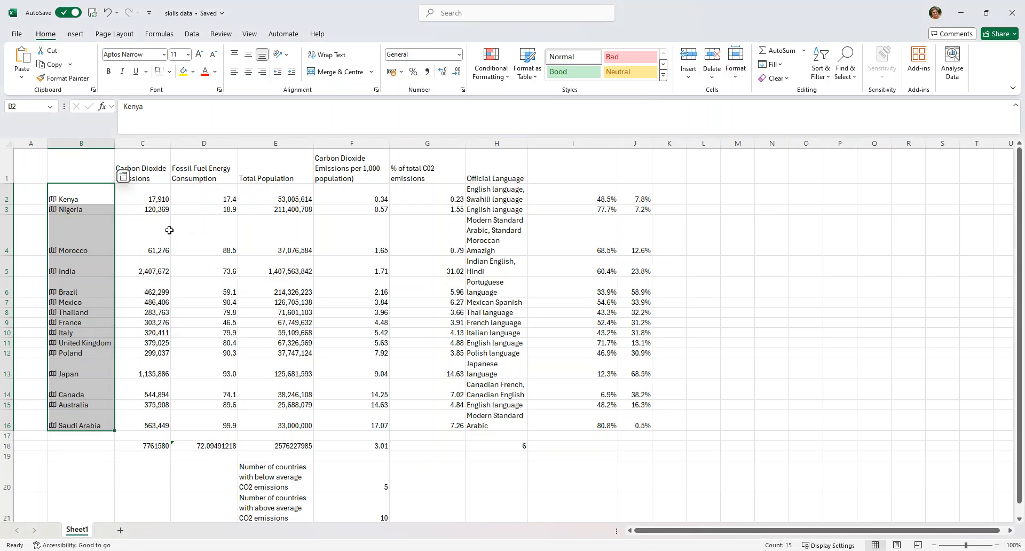
Enter the column headers "% Agricutural Land" in I1 and "% Forested areas" in J1.
{"action": "left_click", "coordinate": [587, 168]}
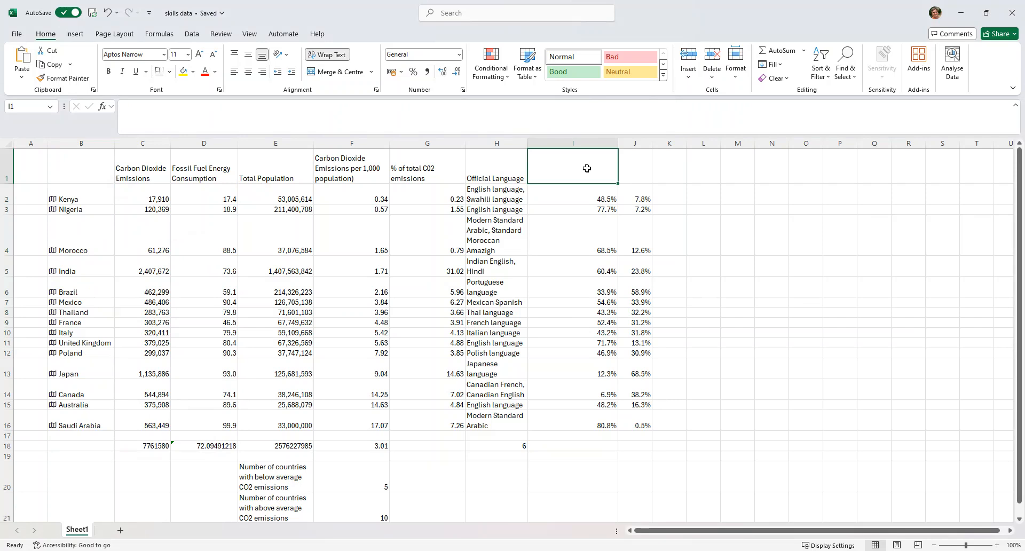
{"action": "type", "text": "%"}
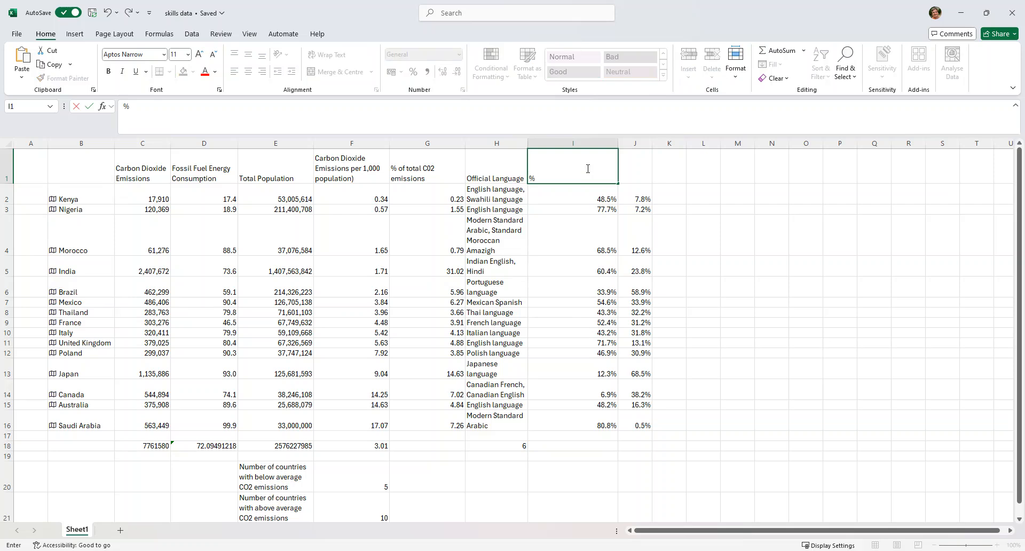
{"action": "type", "text": " Agricutural Land"}
{"action": "left_click", "coordinate": [640, 162]}
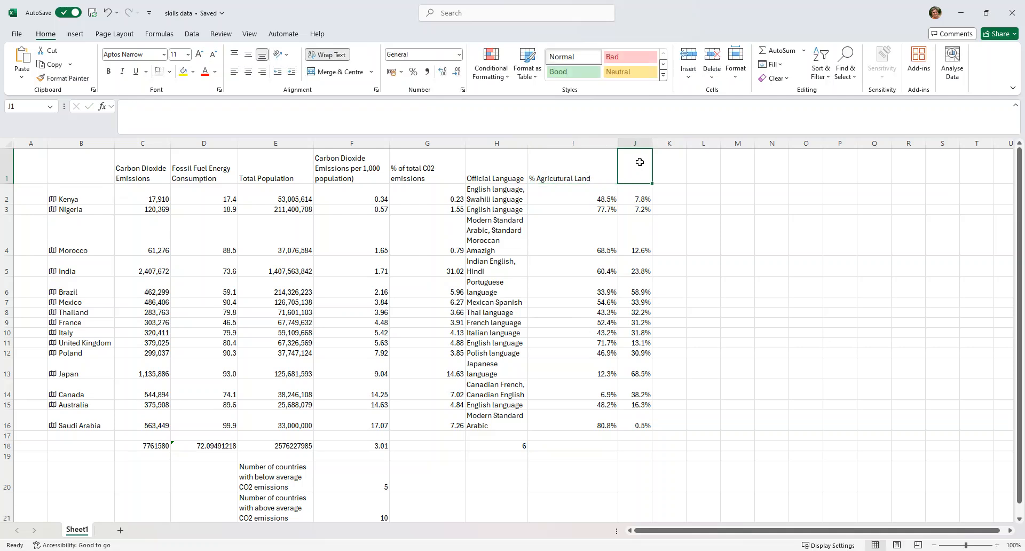
{"action": "type", "text": "%"}
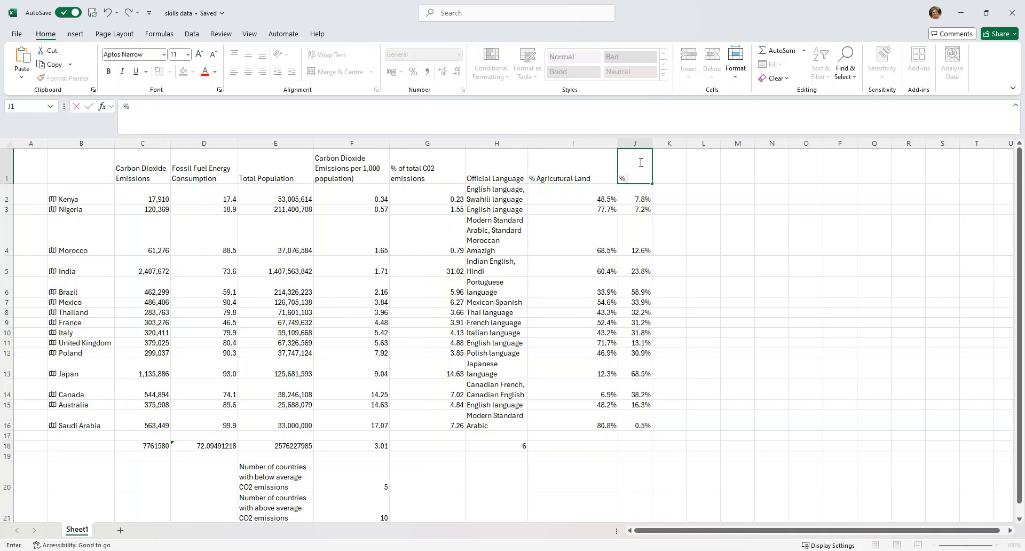
{"action": "type", "text": " Forested  areas"}
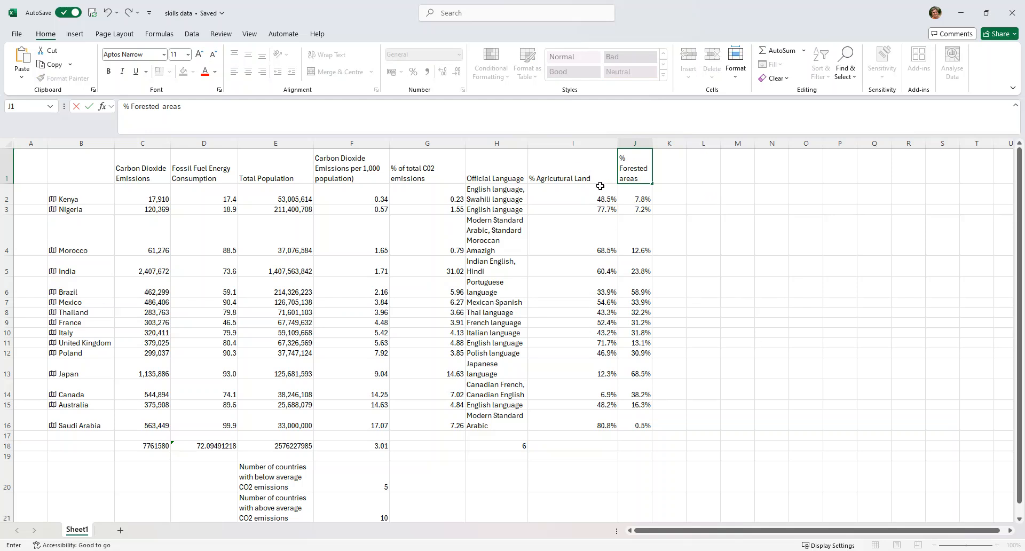
Commit the J1 header entry and insert a 2D clustered column chart from the country data.
{"action": "left_click", "coordinate": [78, 36]}
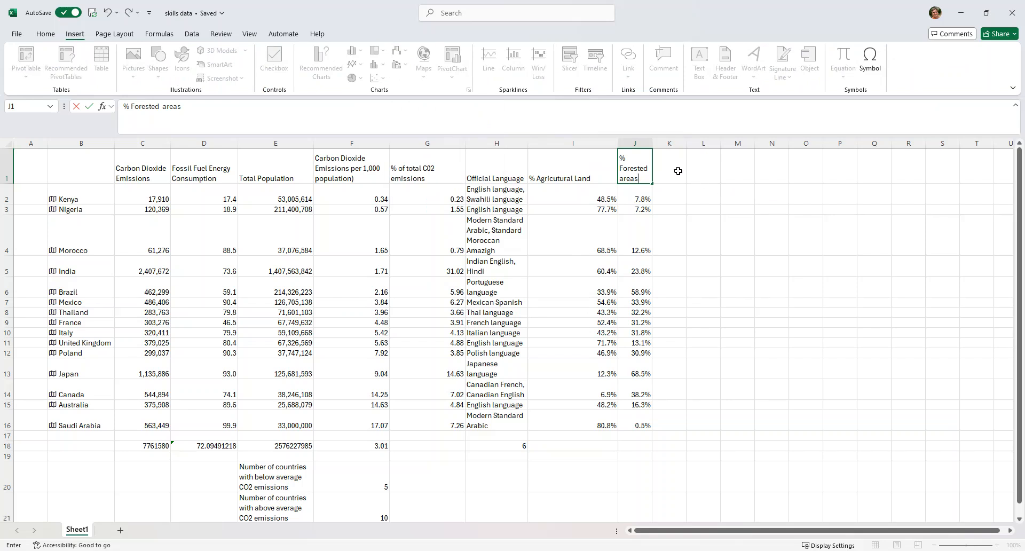
{"action": "key", "text": "Return"}
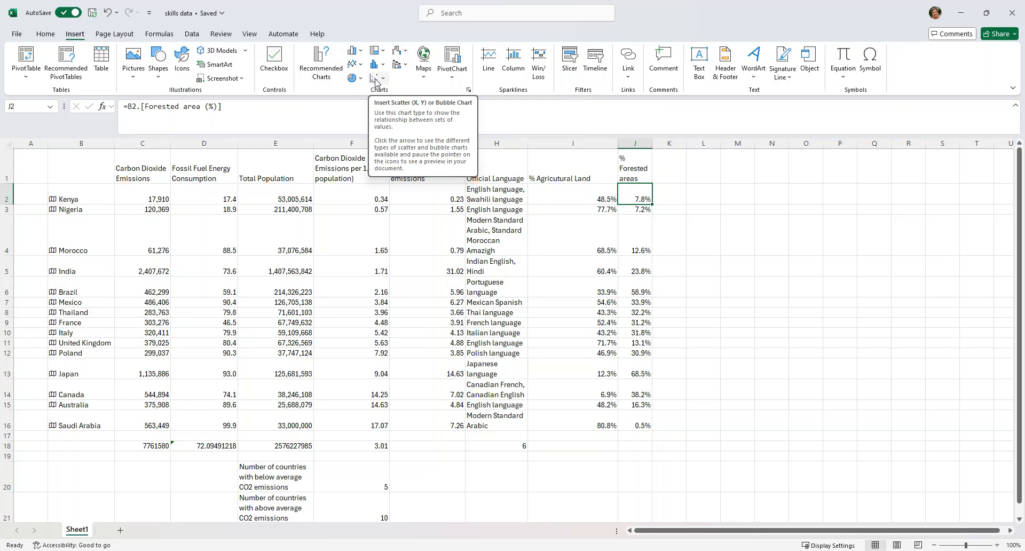
{"action": "left_click", "coordinate": [356, 52]}
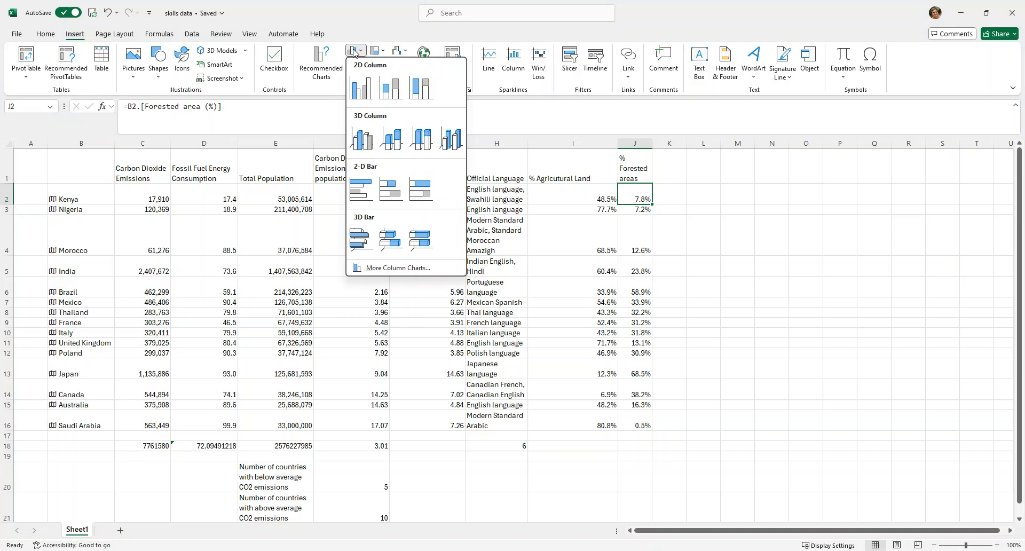
{"action": "left_click", "coordinate": [361, 87]}
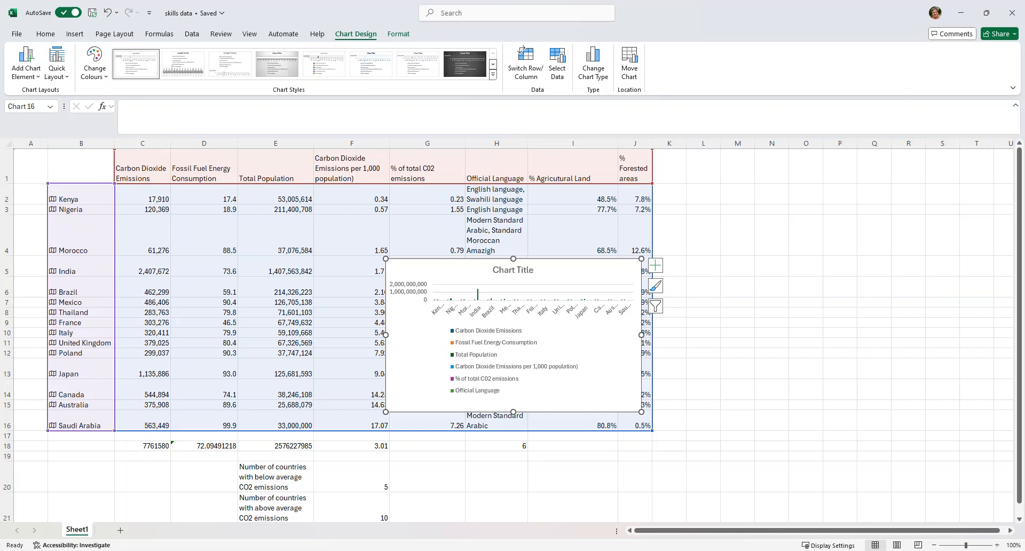
Remove every series from the chart's data source except % Agricutural Land and % Forested areas.
{"action": "left_click", "coordinate": [558, 78]}
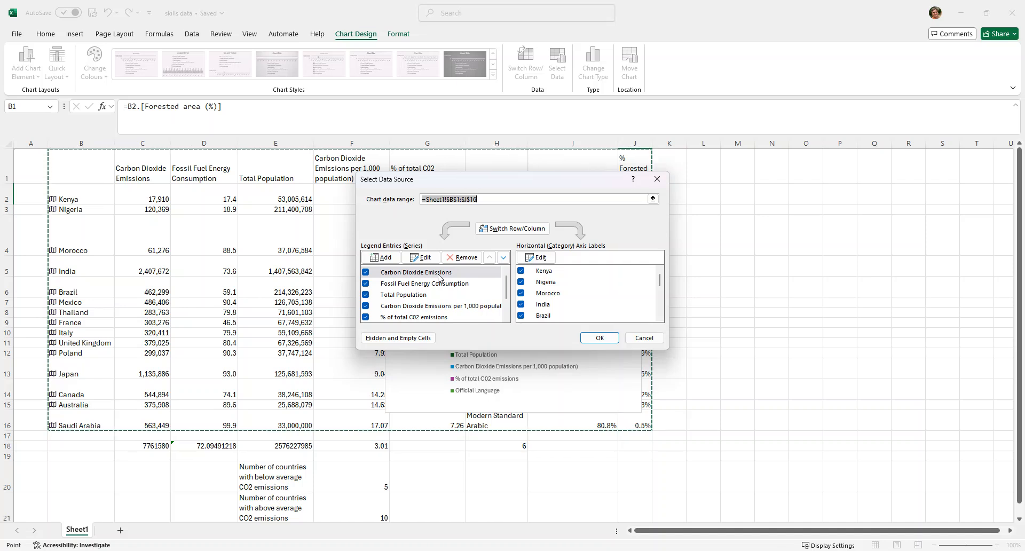
{"action": "left_click", "coordinate": [465, 258]}
{"action": "left_click", "coordinate": [464, 258]}
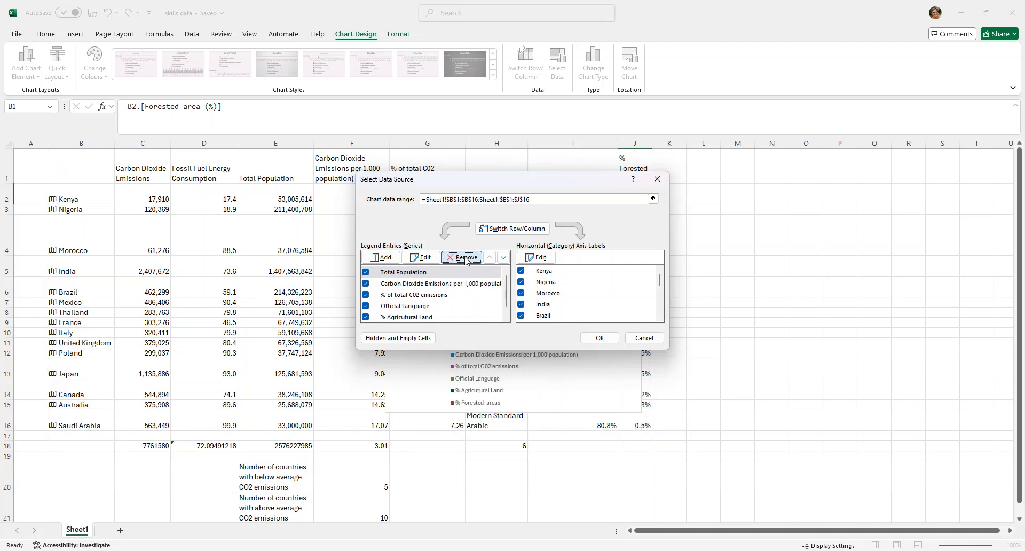
{"action": "left_click", "coordinate": [464, 258]}
{"action": "left_click", "coordinate": [464, 258]}
{"action": "left_click", "coordinate": [465, 258]}
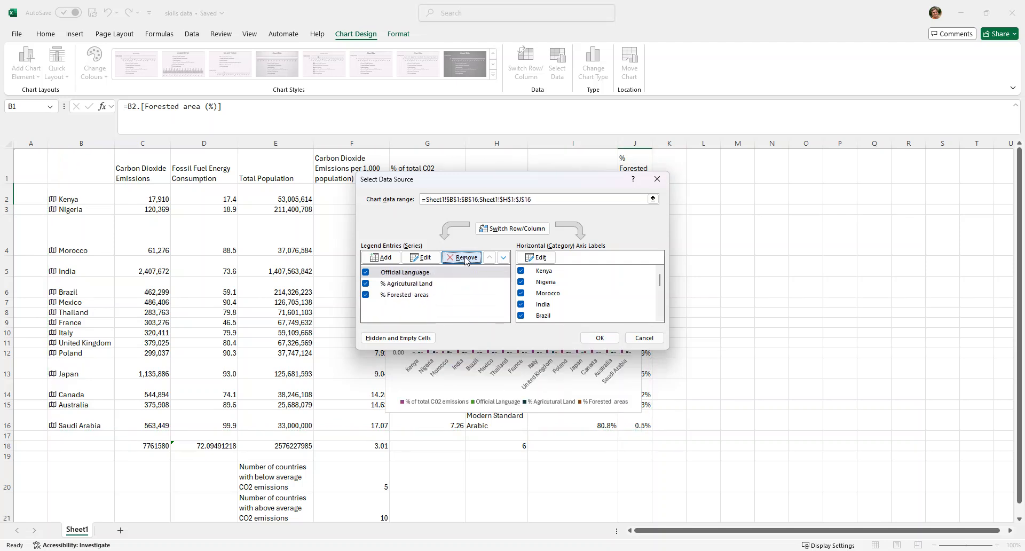
{"action": "left_click", "coordinate": [465, 258]}
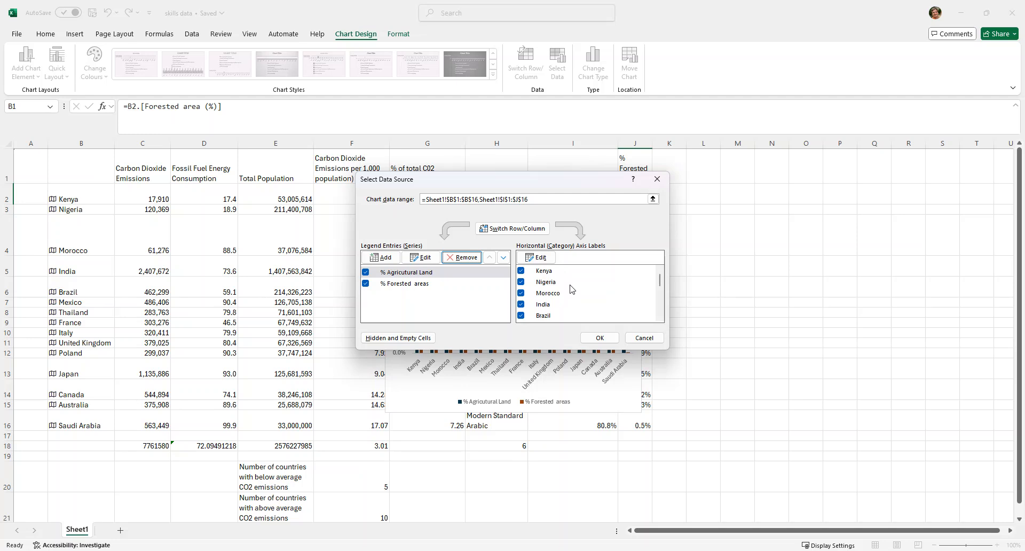
{"action": "left_click", "coordinate": [604, 338]}
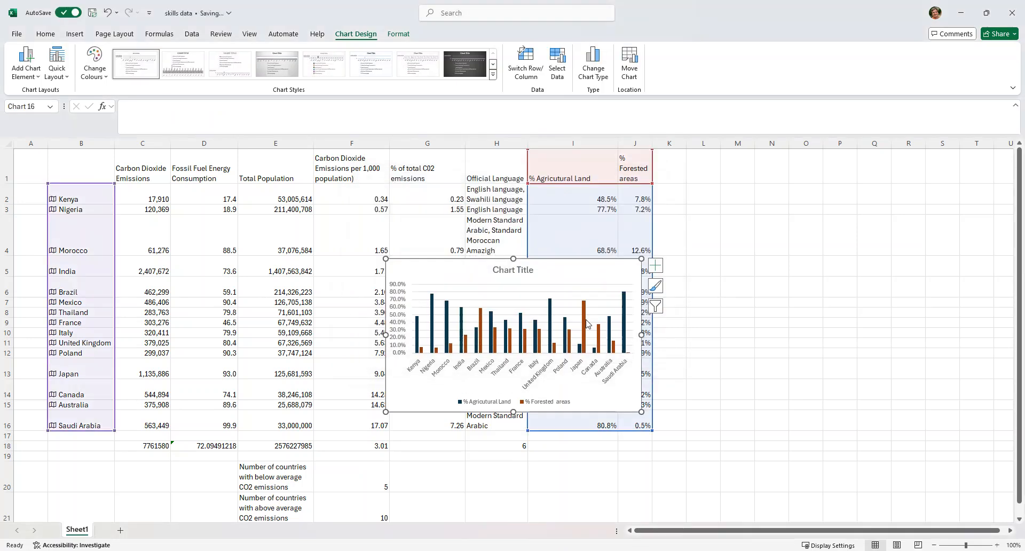
Move the chart to the empty cells beside the data, around columns L to S, and remove its primary major horizontal gridlines.
{"action": "mouse_move", "coordinate": [583, 309]}
{"action": "left_click_drag", "start_coordinate": [557, 263], "coordinate": [858, 175]}
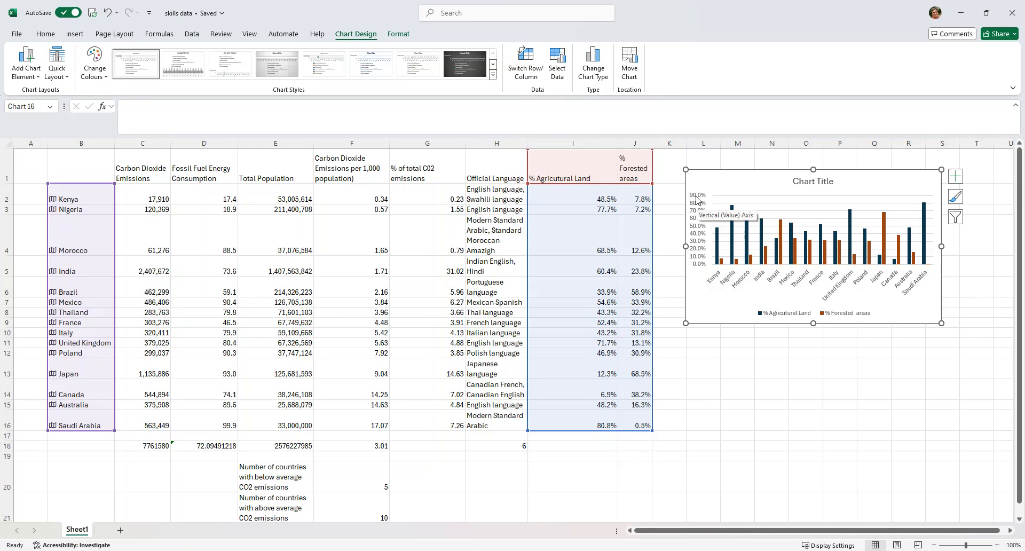
{"action": "left_click", "coordinate": [789, 203]}
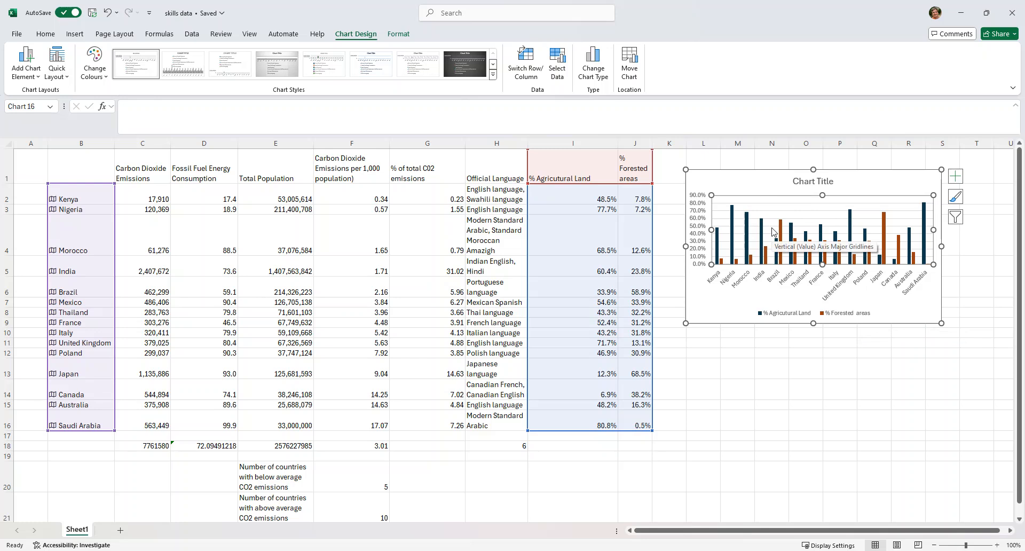
{"action": "left_click", "coordinate": [18, 74]}
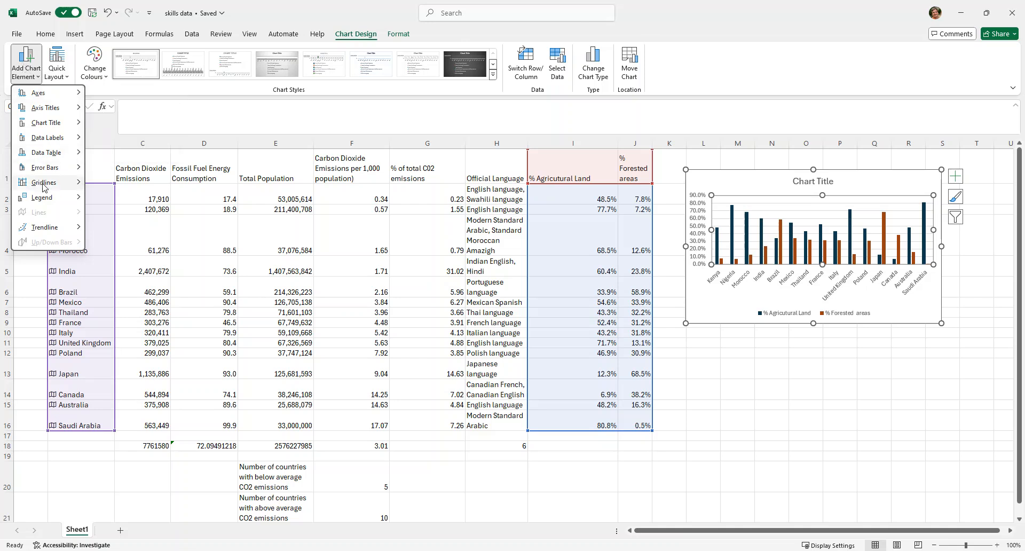
{"action": "mouse_move", "coordinate": [44, 184]}
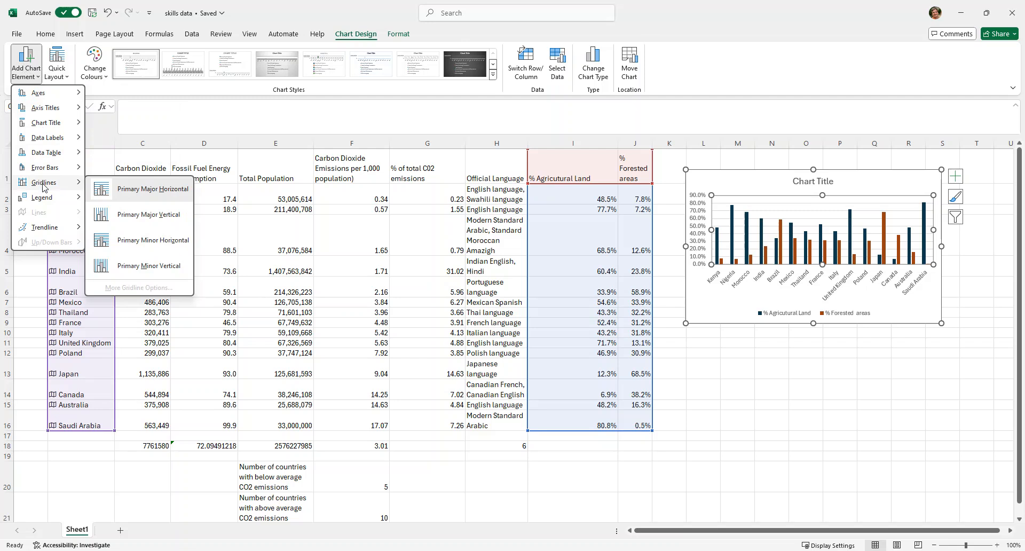
{"action": "left_click", "coordinate": [125, 184]}
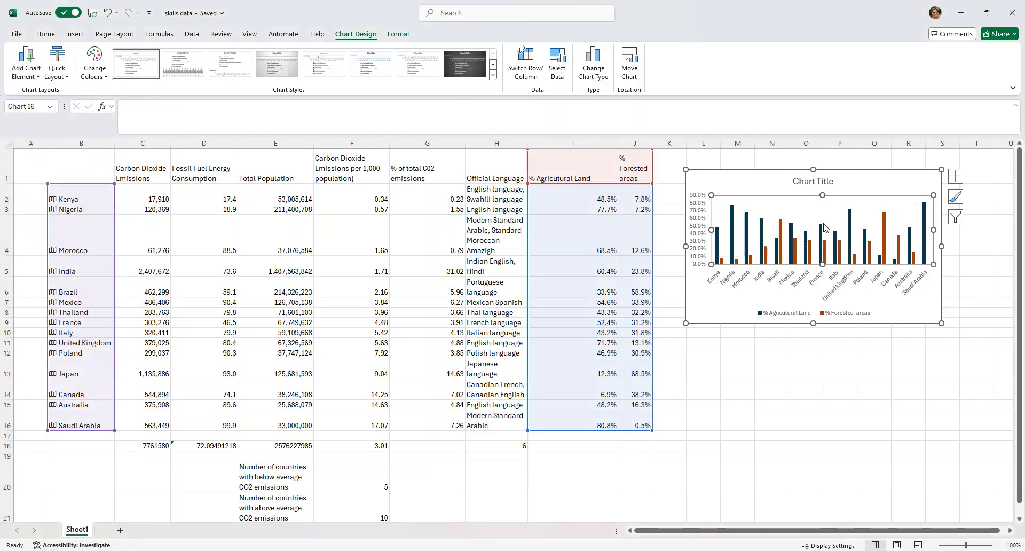
Place the chart title above the chart and set its text to "% Agricultural and Forested land by Country".
{"action": "left_click", "coordinate": [20, 70]}
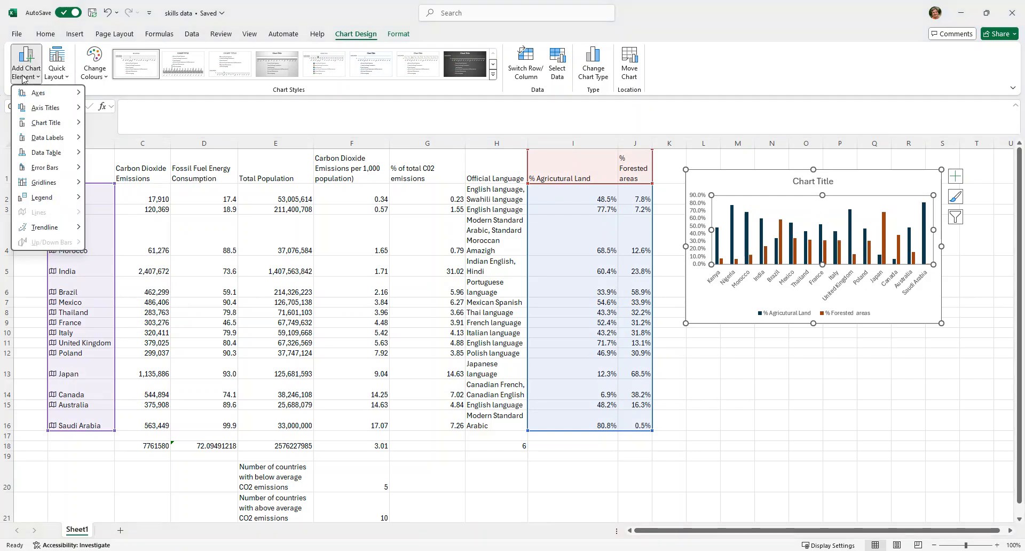
{"action": "mouse_move", "coordinate": [35, 124]}
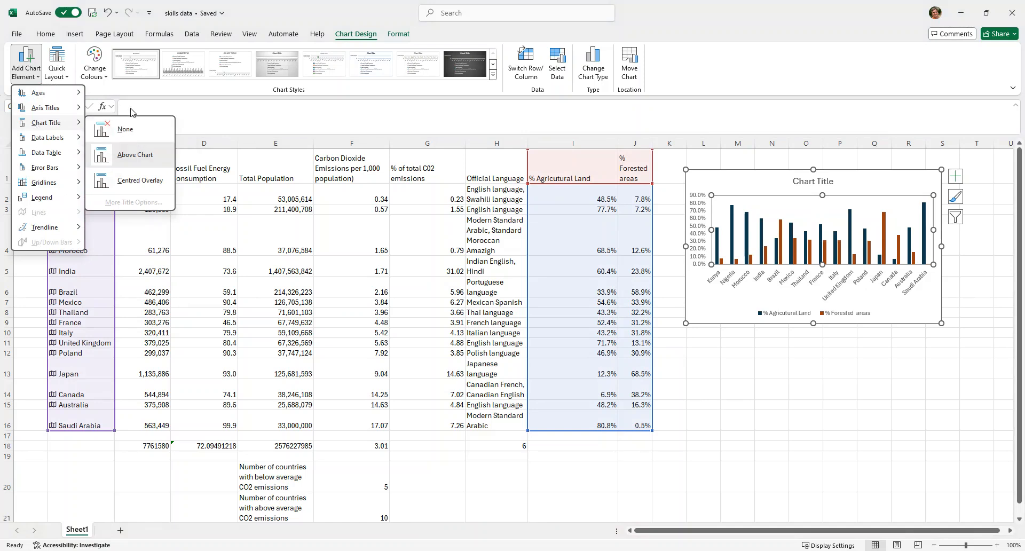
{"action": "left_click", "coordinate": [135, 160]}
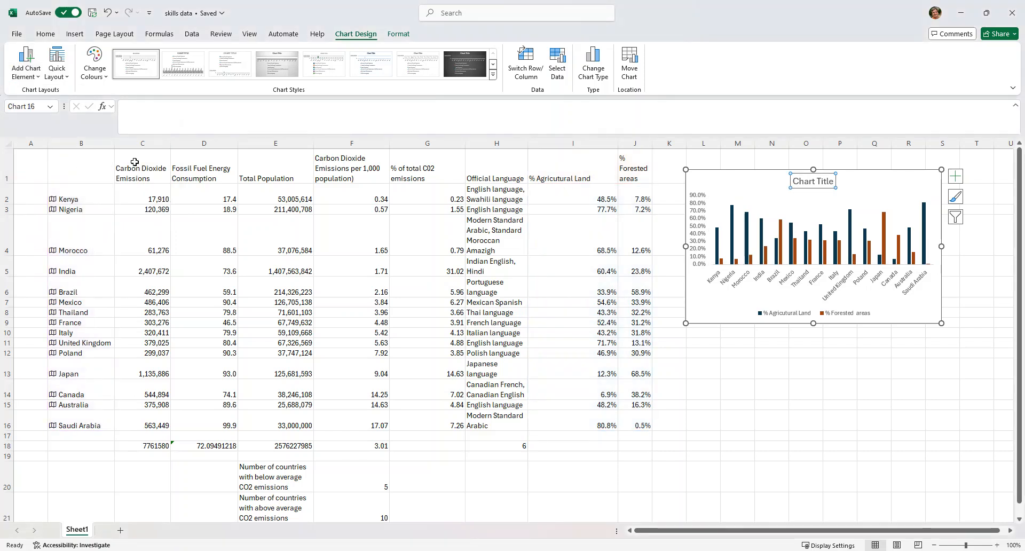
{"action": "left_click", "coordinate": [794, 181]}
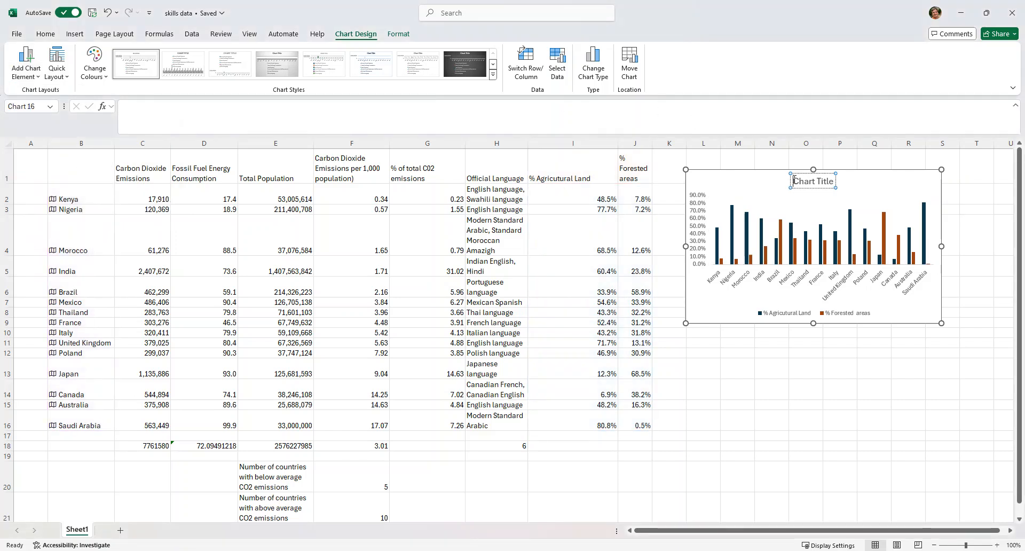
{"action": "left_click_drag", "start_coordinate": [808, 181], "coordinate": [831, 182]}
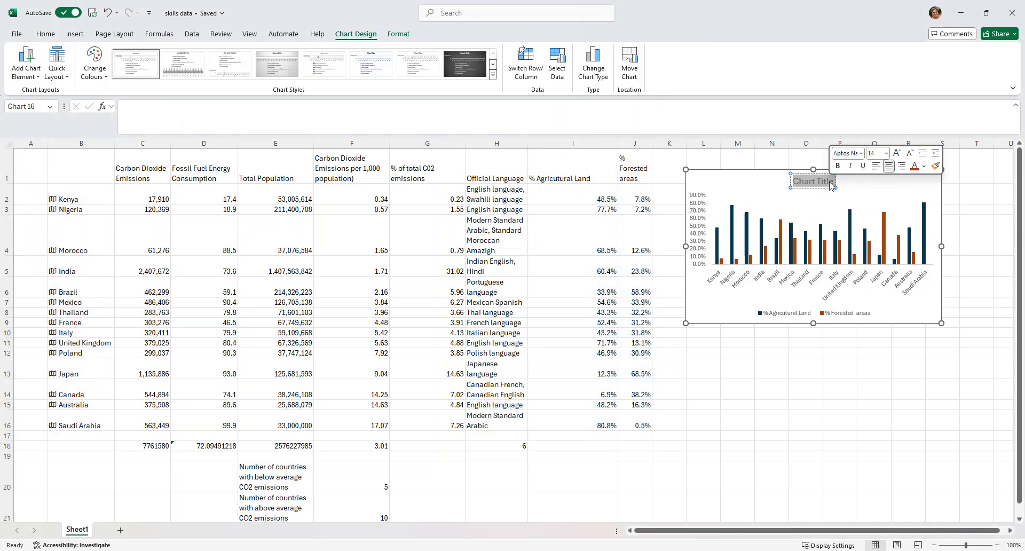
{"action": "type", "text": "%"}
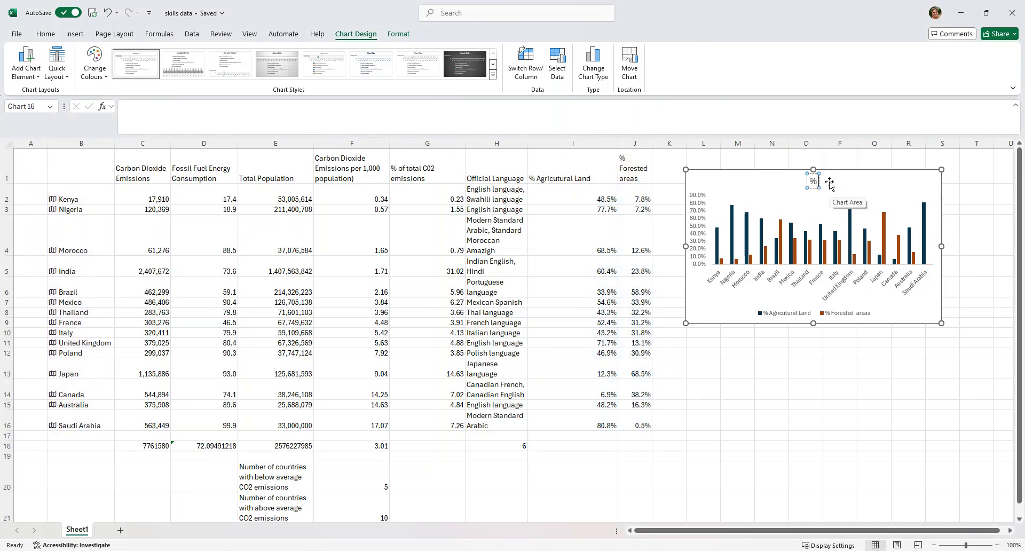
{"action": "type", "text": " Agricu"}
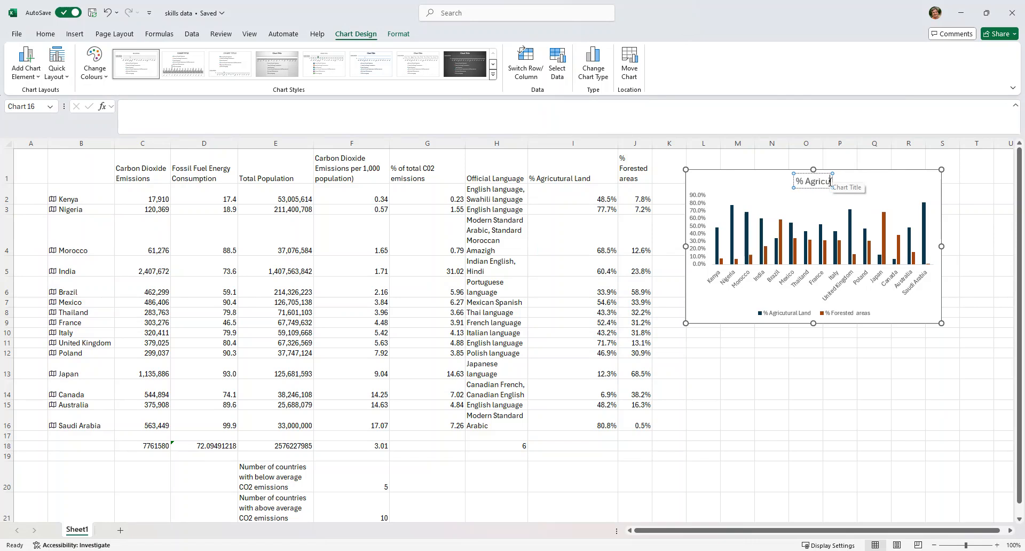
{"action": "type", "text": "ltural Land"}
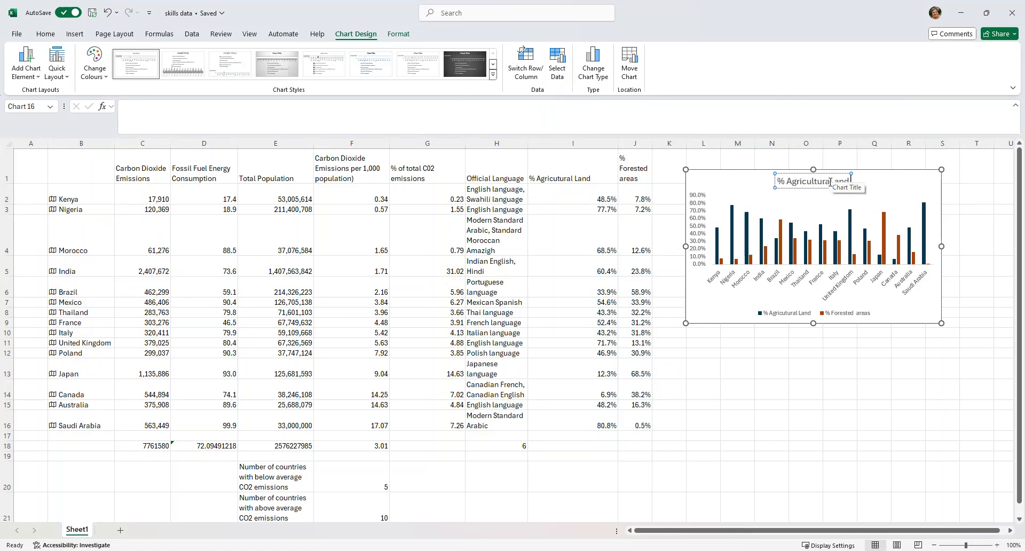
{"action": "type", "text": " Forested"}
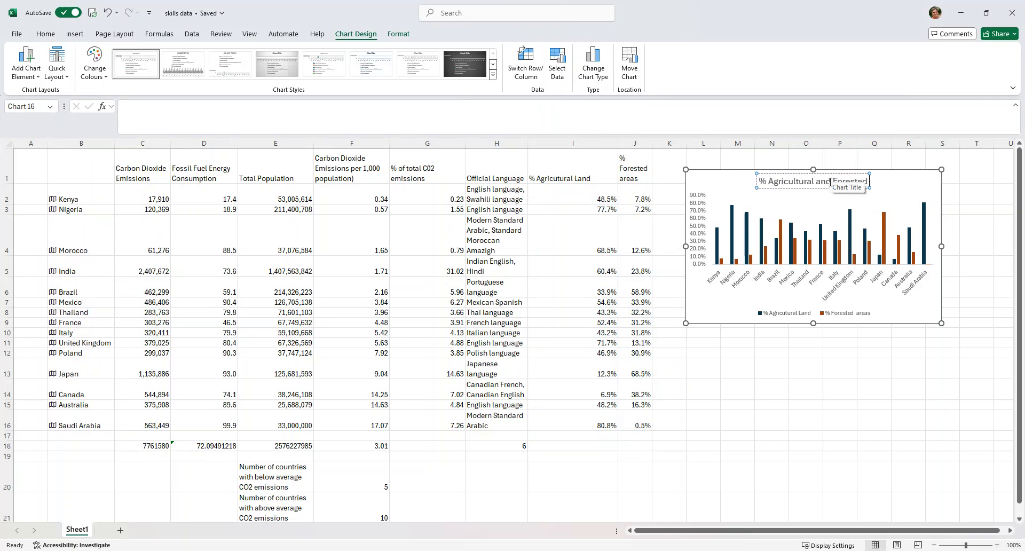
{"action": "type", "text": " land b"}
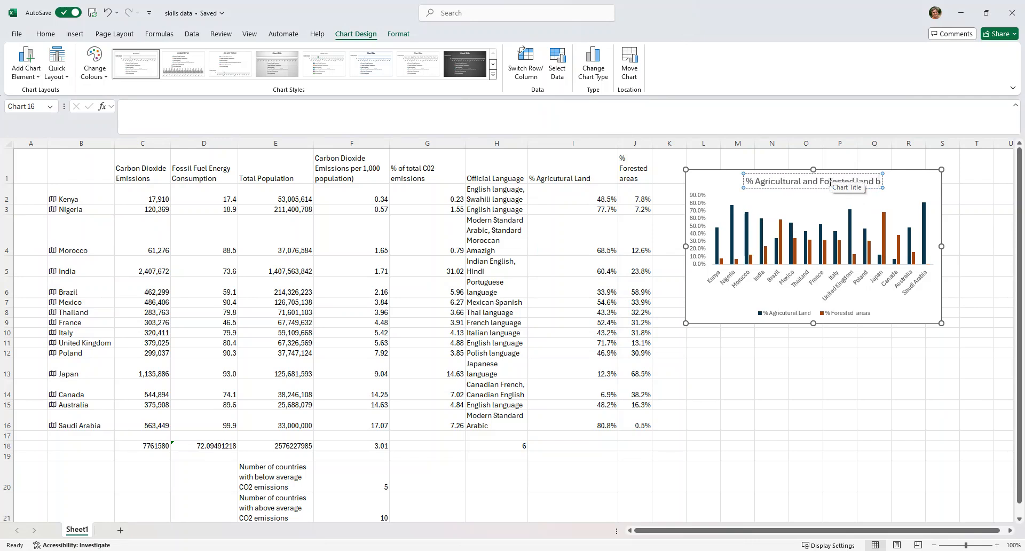
{"action": "type", "text": "y Coun"}
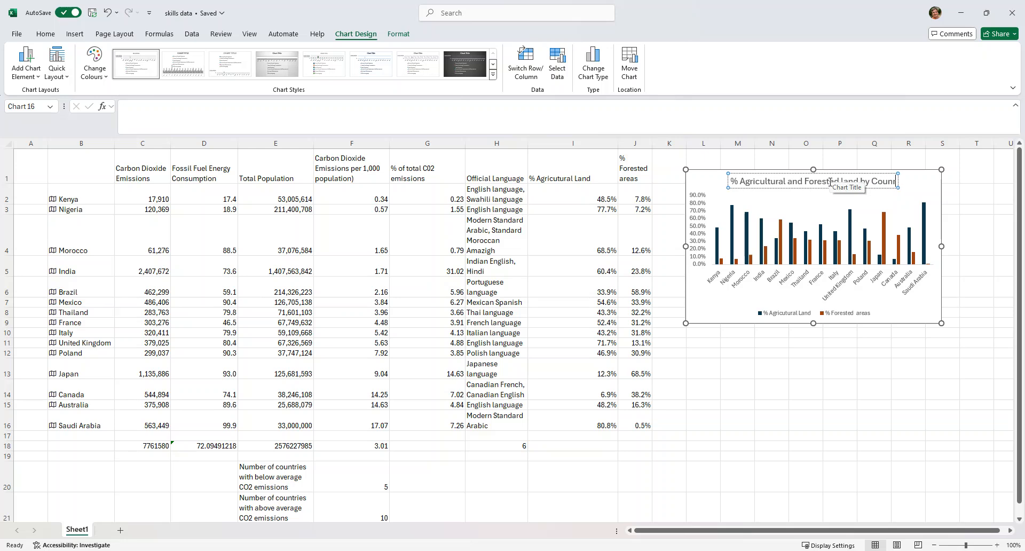
{"action": "type", "text": "try"}
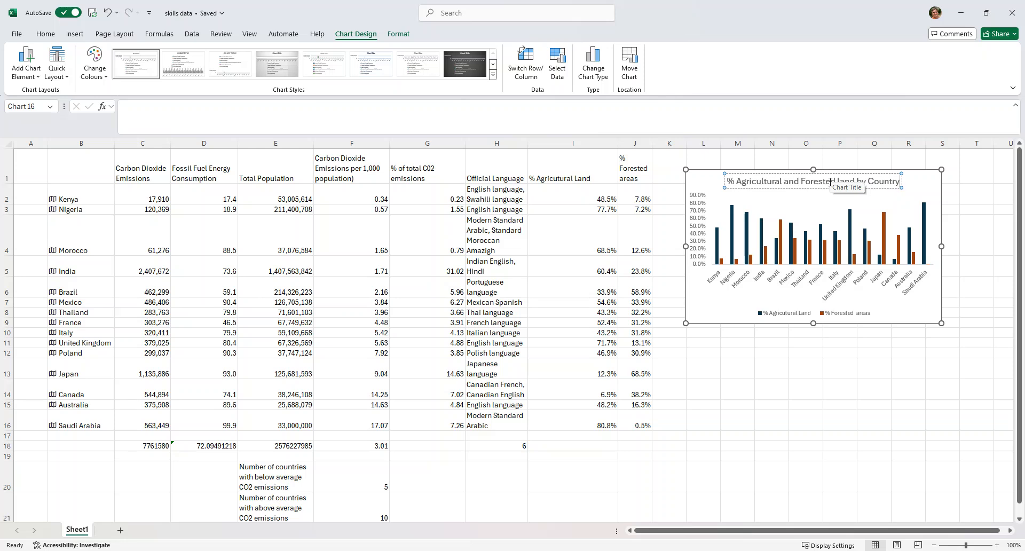
{"action": "key", "text": "Return"}
{"action": "key", "text": "BackSpace"}
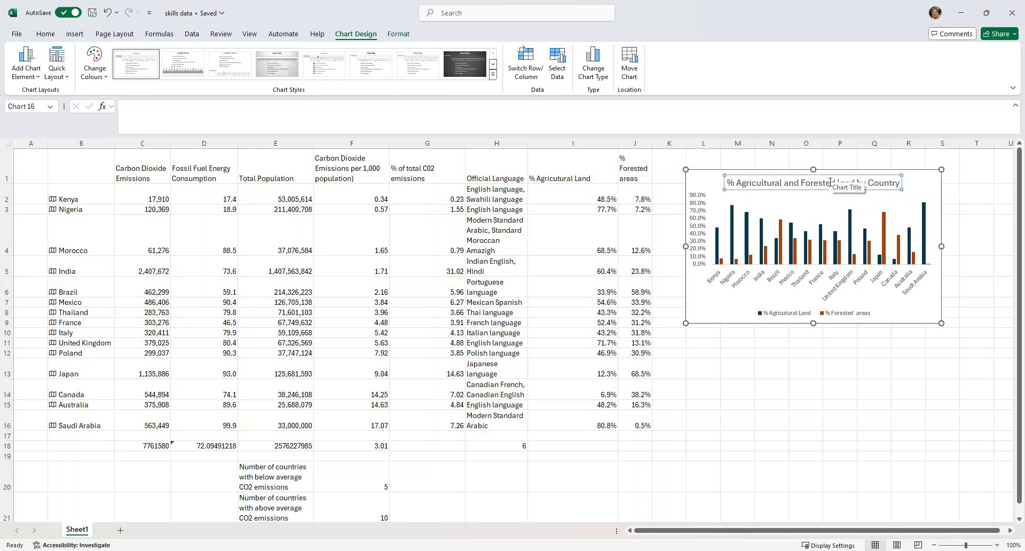
{"action": "left_click", "coordinate": [919, 182]}
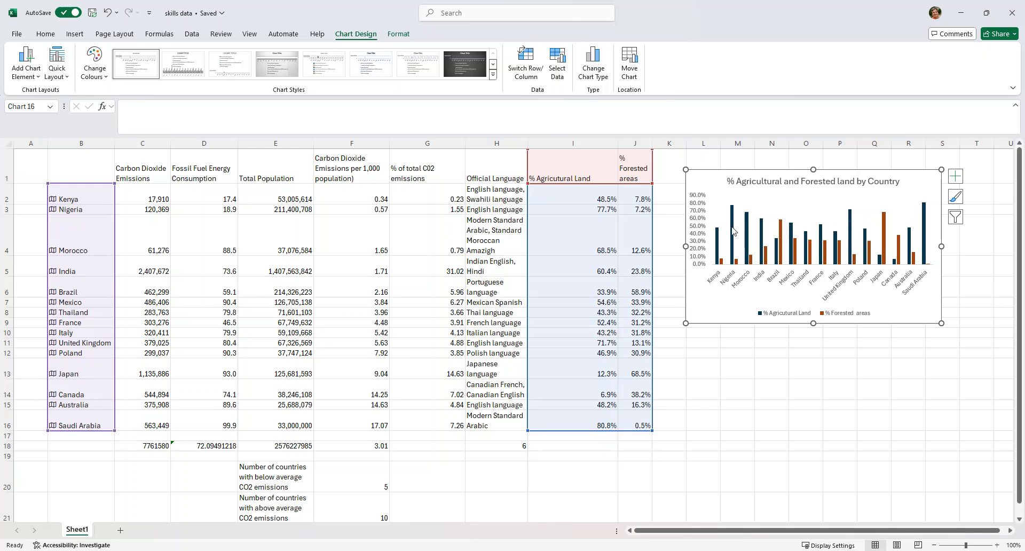
Change the % Agricutural Land series columns to a solid dark green fill, then deselect the chart.
{"action": "mouse_move", "coordinate": [733, 230]}
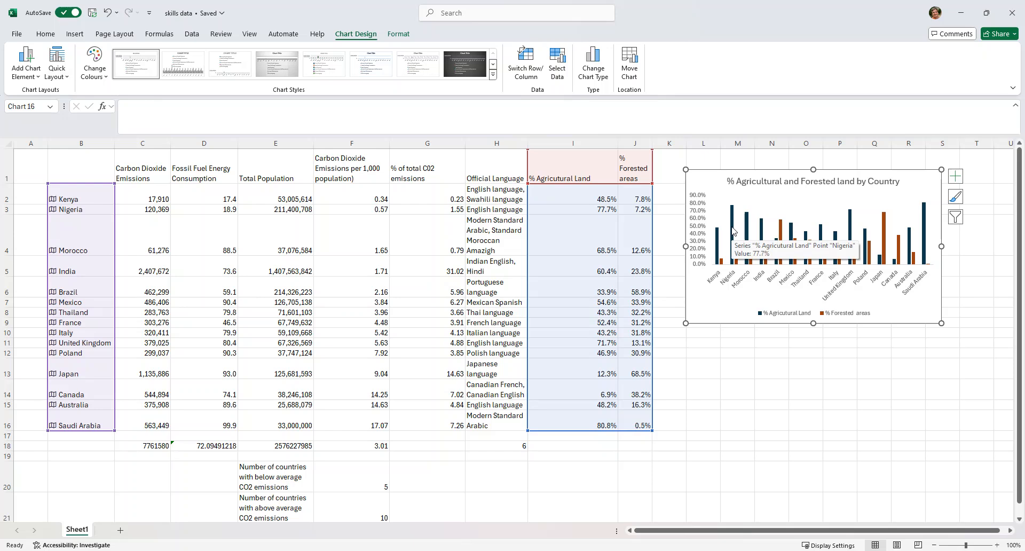
{"action": "double_click", "coordinate": [732, 231]}
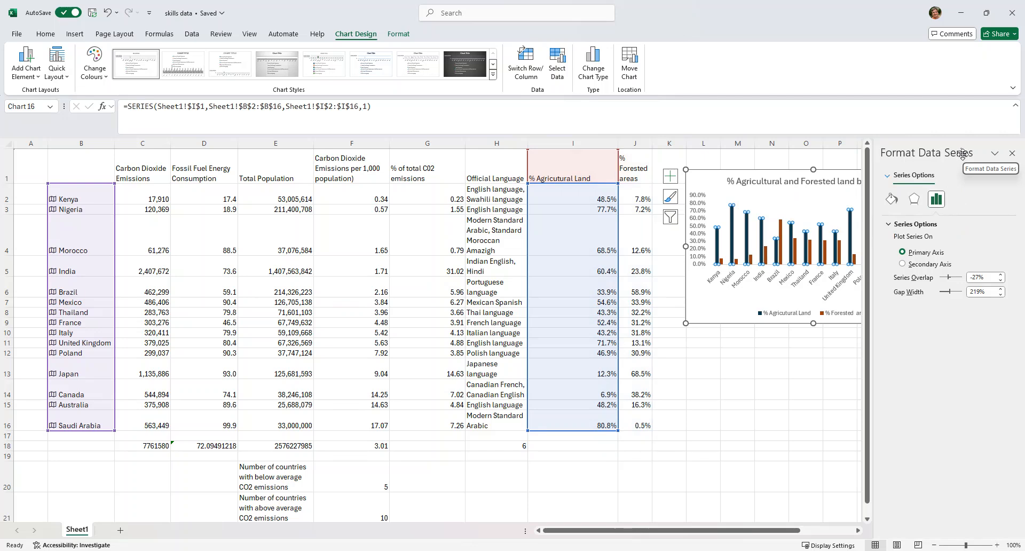
{"action": "left_click", "coordinate": [892, 202]}
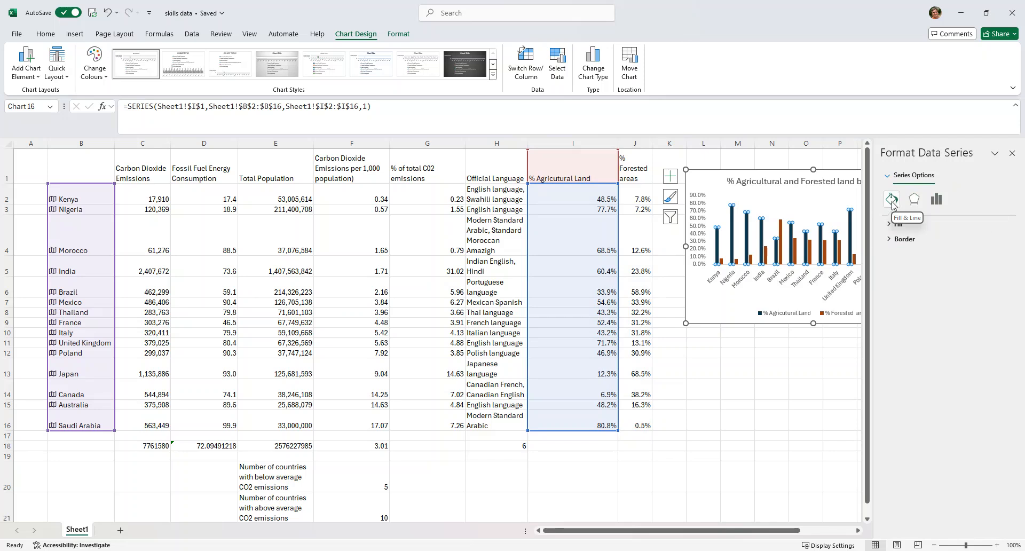
{"action": "left_click", "coordinate": [898, 225]}
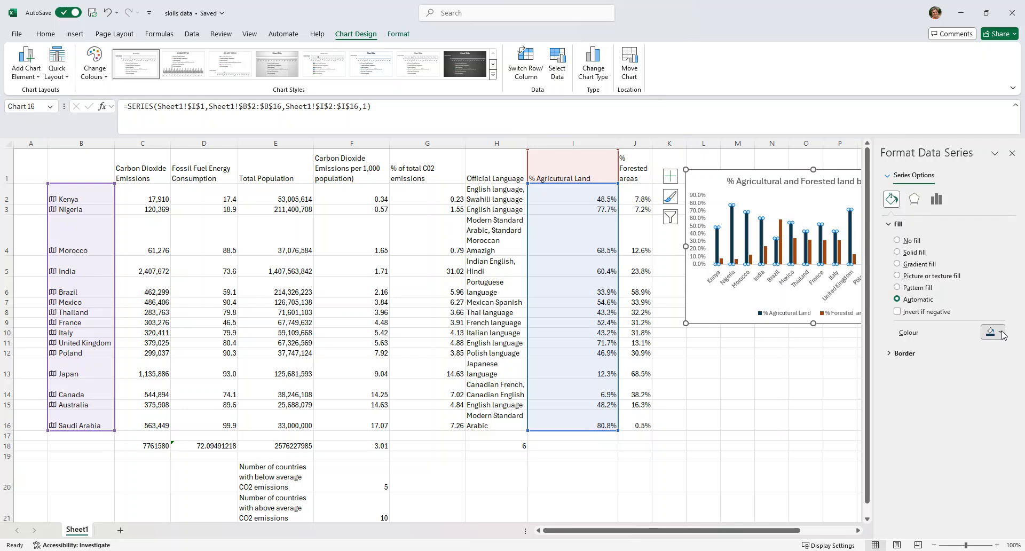
{"action": "left_click", "coordinate": [1002, 333]}
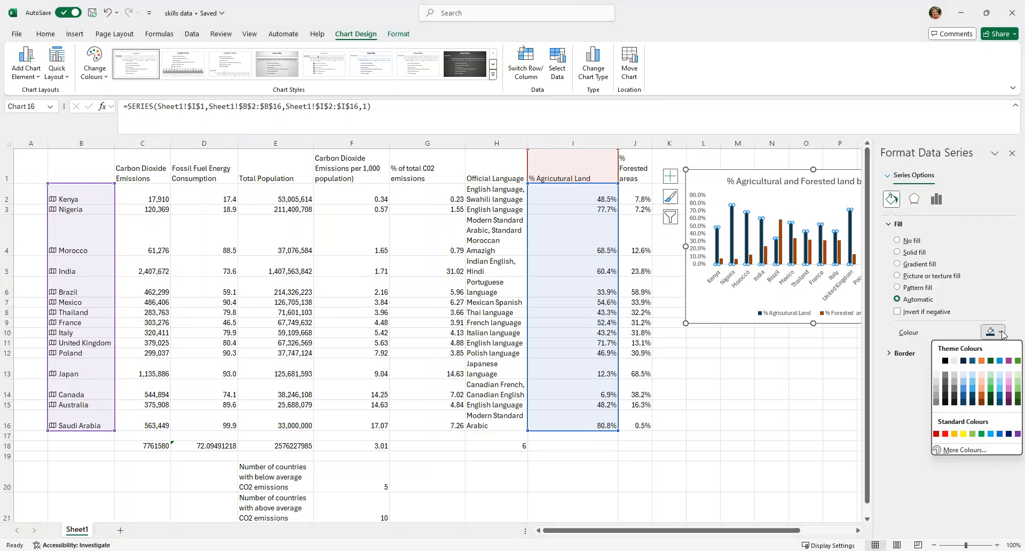
{"action": "left_click", "coordinate": [1017, 401]}
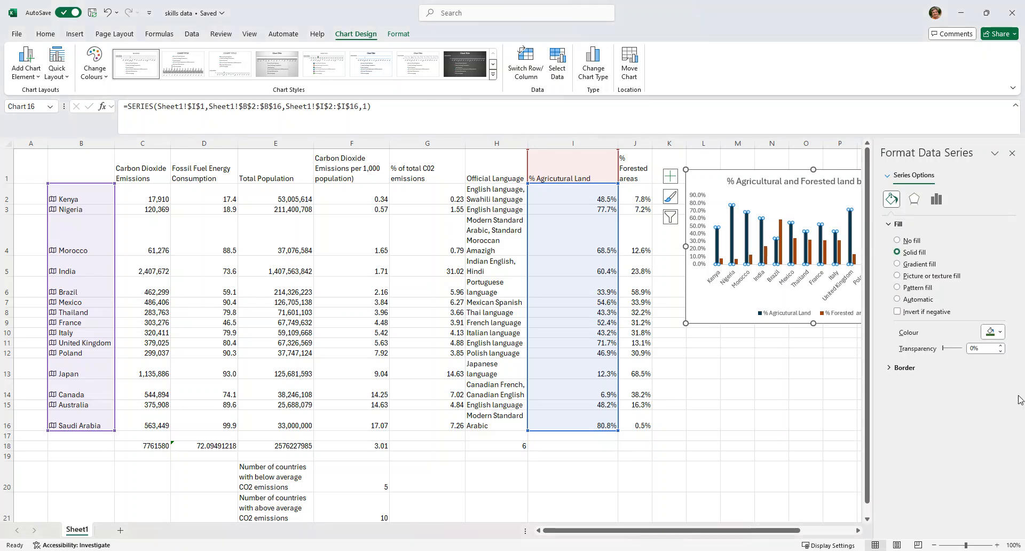
{"action": "left_click", "coordinate": [781, 353]}
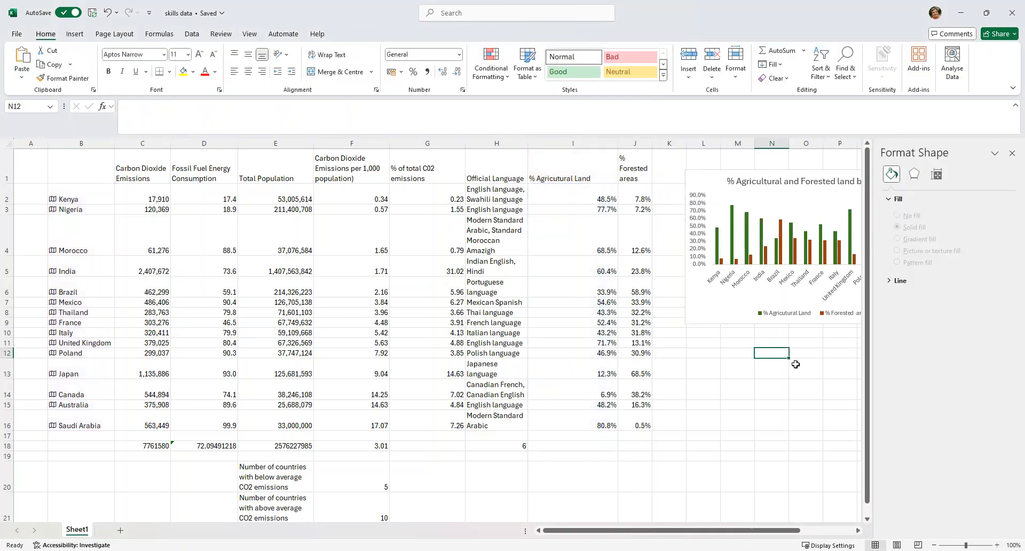